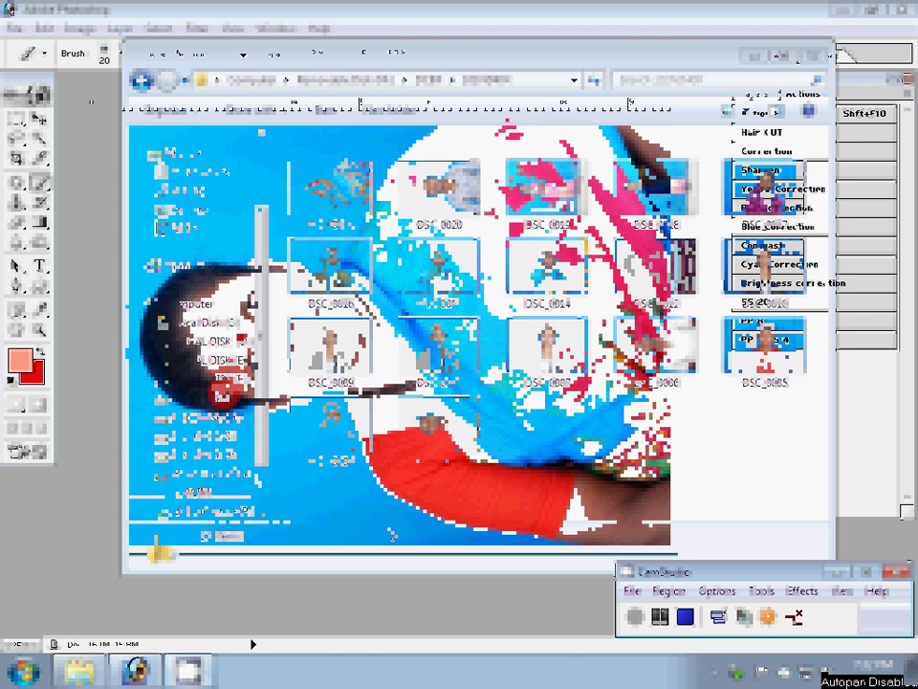
Open the portrait JPG of the woman on the blue background from the camera folder
click(160, 108)
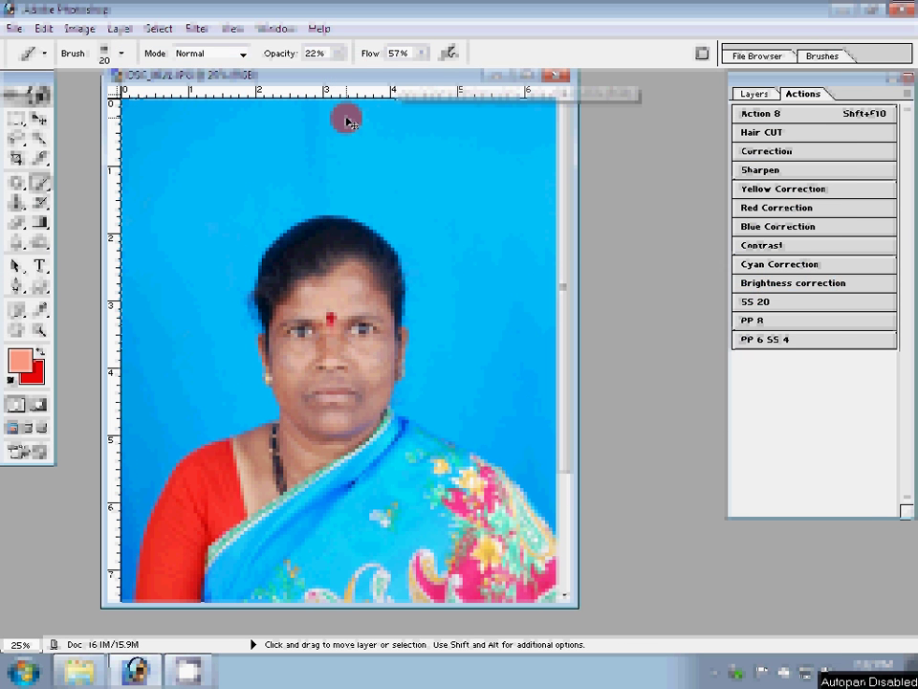
Fit the photo in the window and crop it to a tight head-and-shoulders frame at 300 resolution
key(ctrl+l)
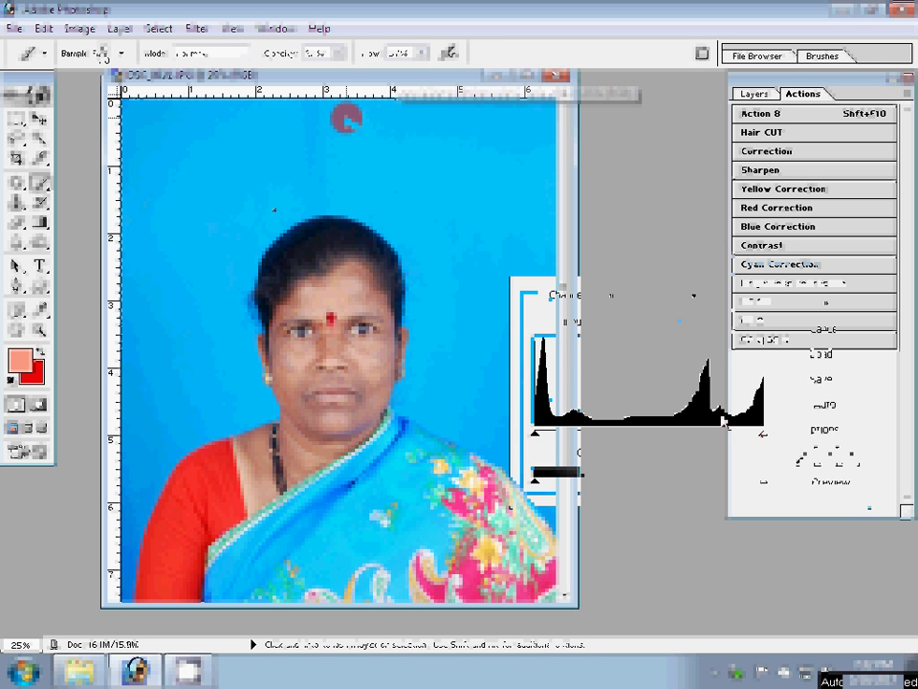
key(Escape)
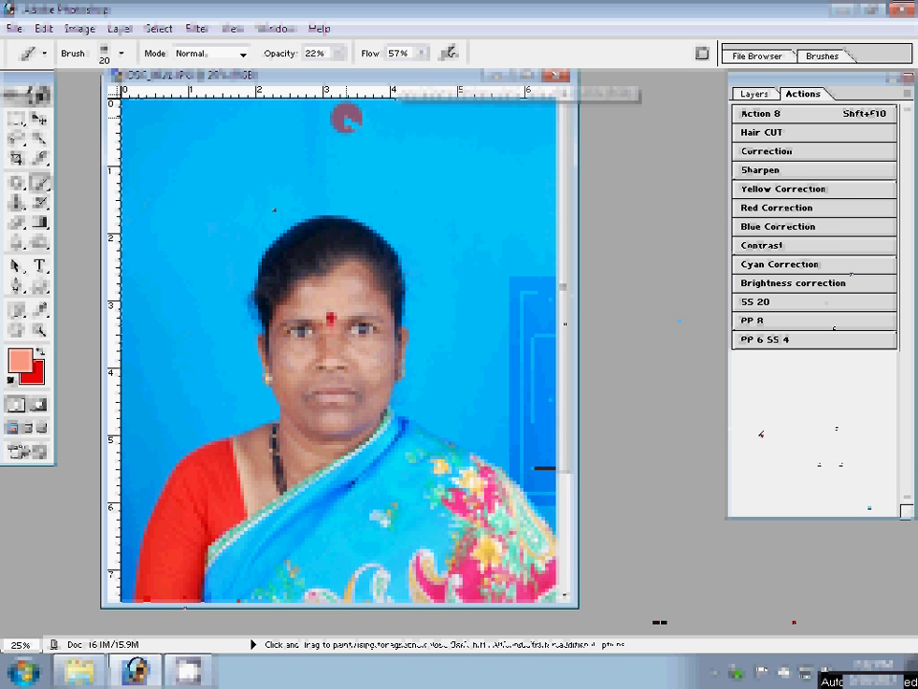
right_click(405, 327)
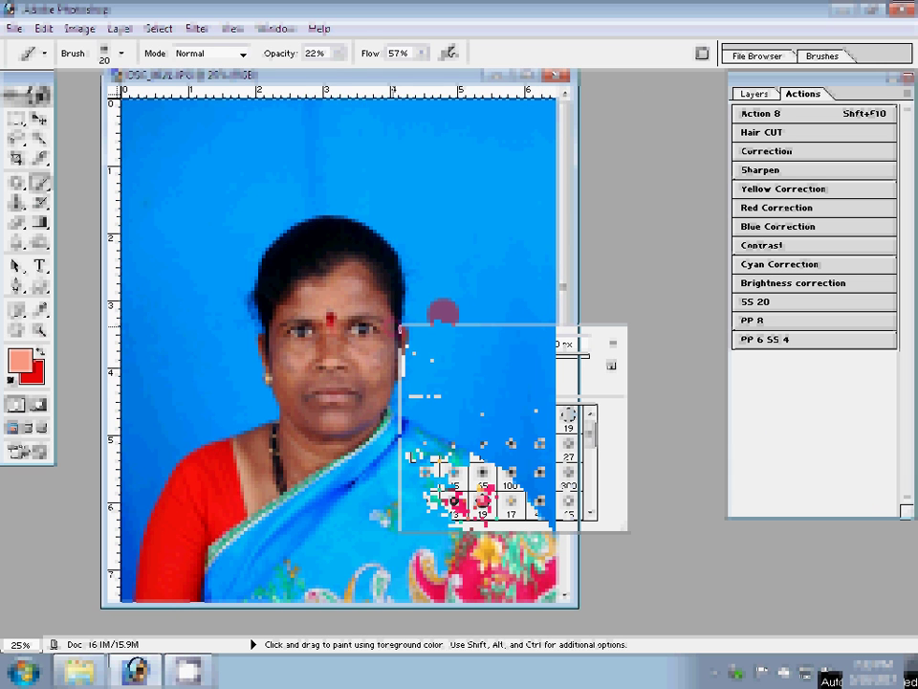
right_click(475, 292)
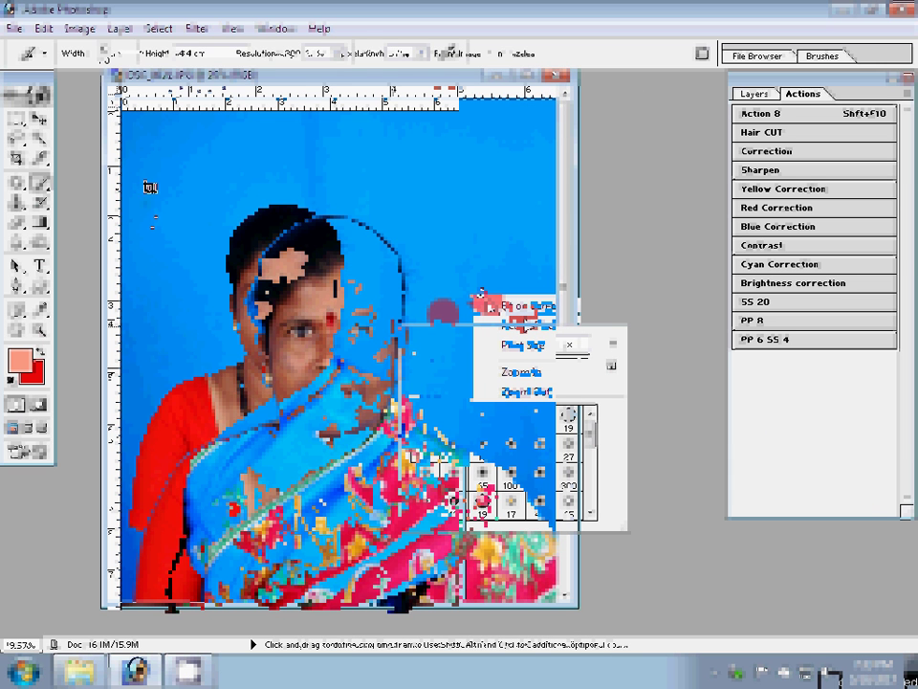
click(437, 519)
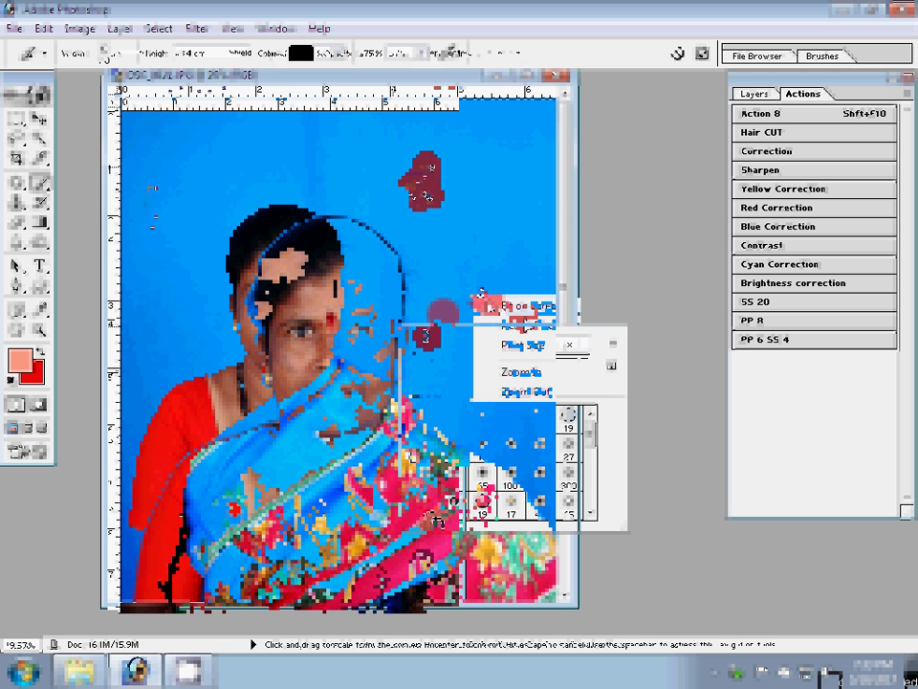
key(Escape)
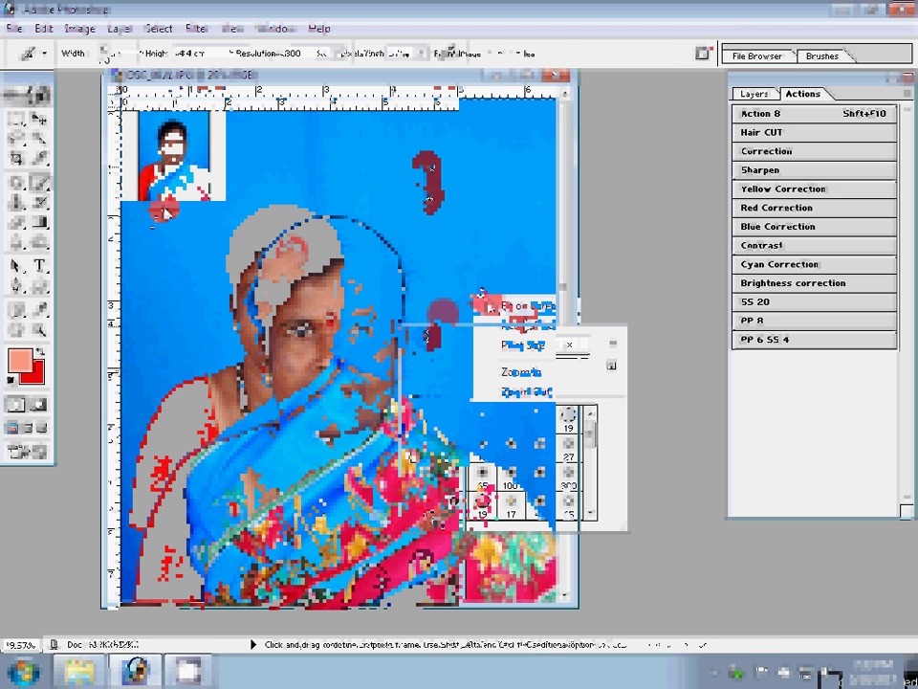
Zoom in on the woman's face and duplicate the Background as Layer 1
key(z)
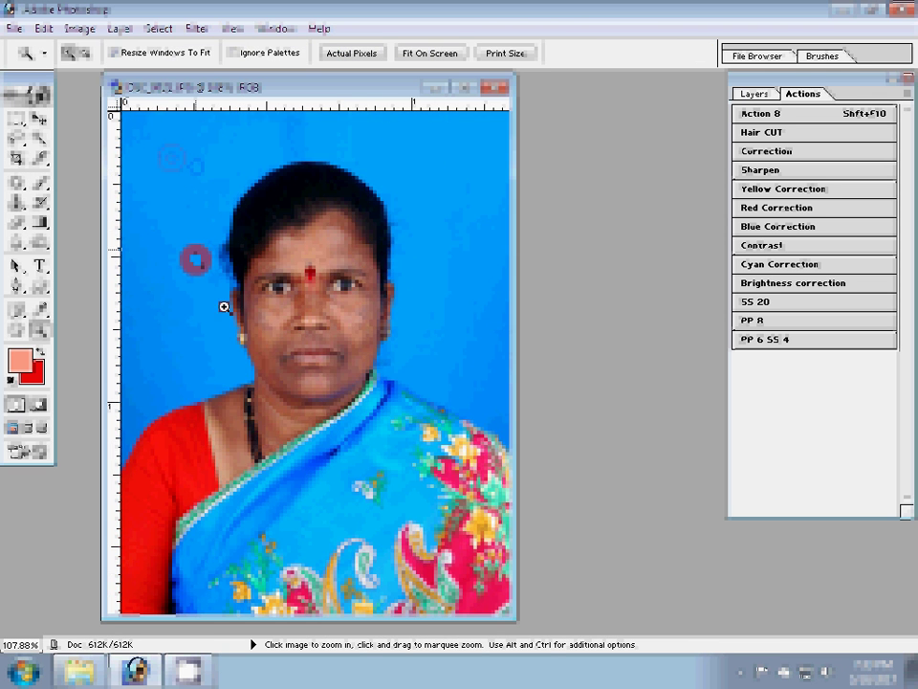
click(224, 305)
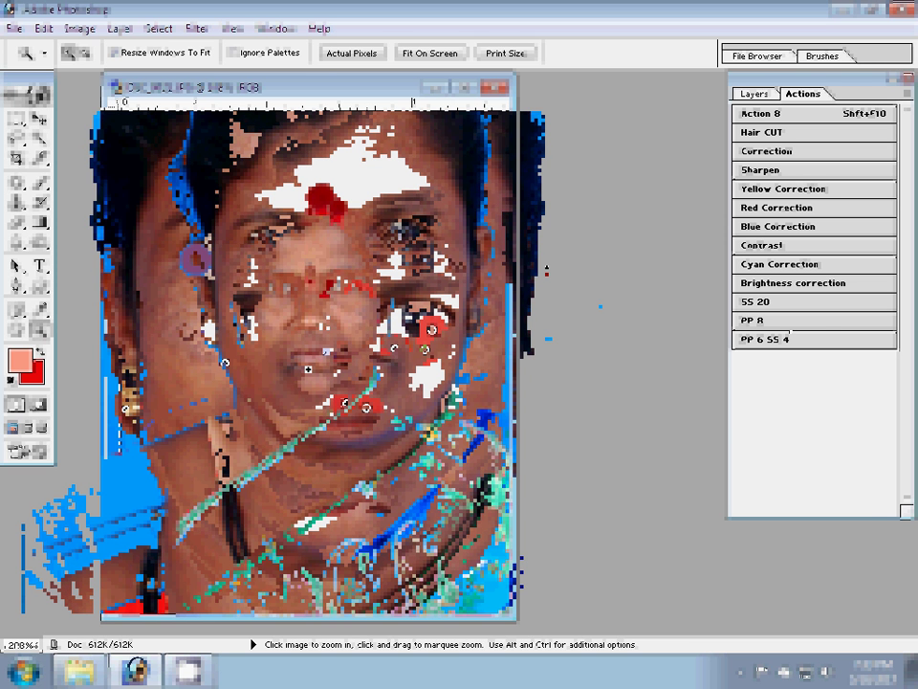
click(743, 301)
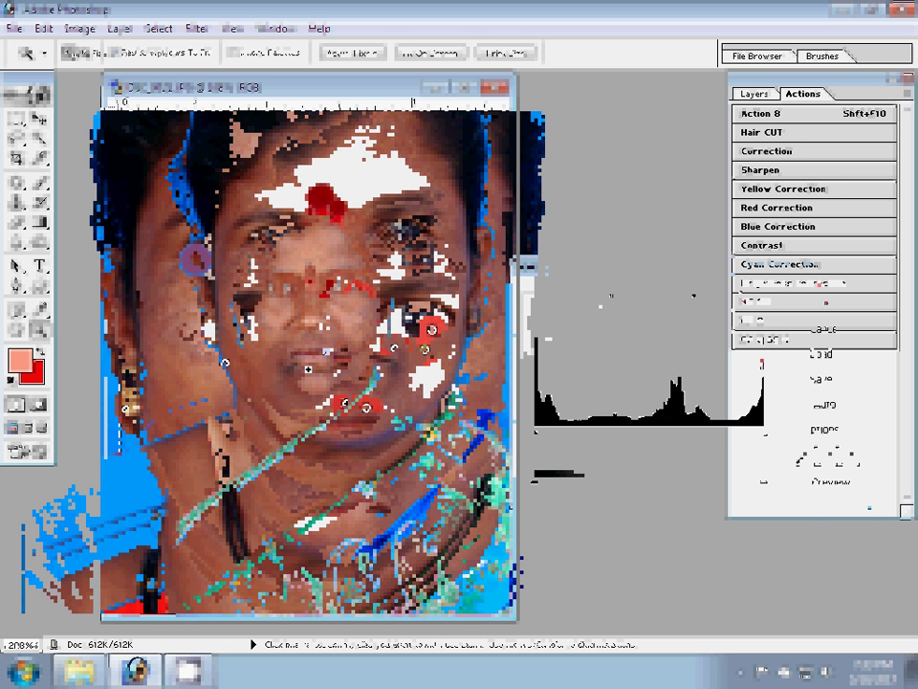
drag(742, 301, 765, 214)
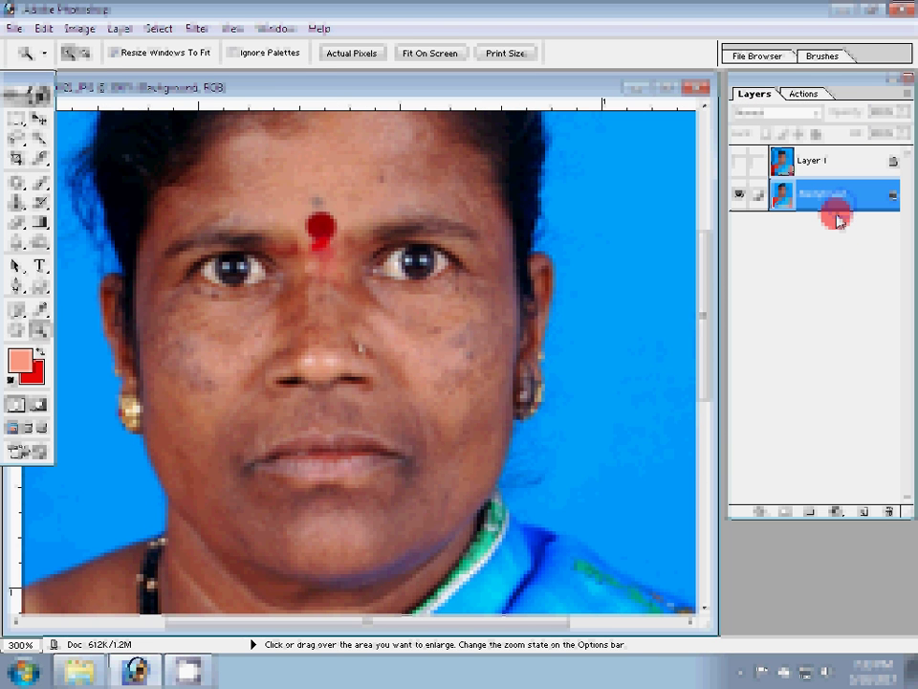
Raise the Levels midtone value to 1.63, then run the retouching filter plugin
drag(650, 433, 605, 433)
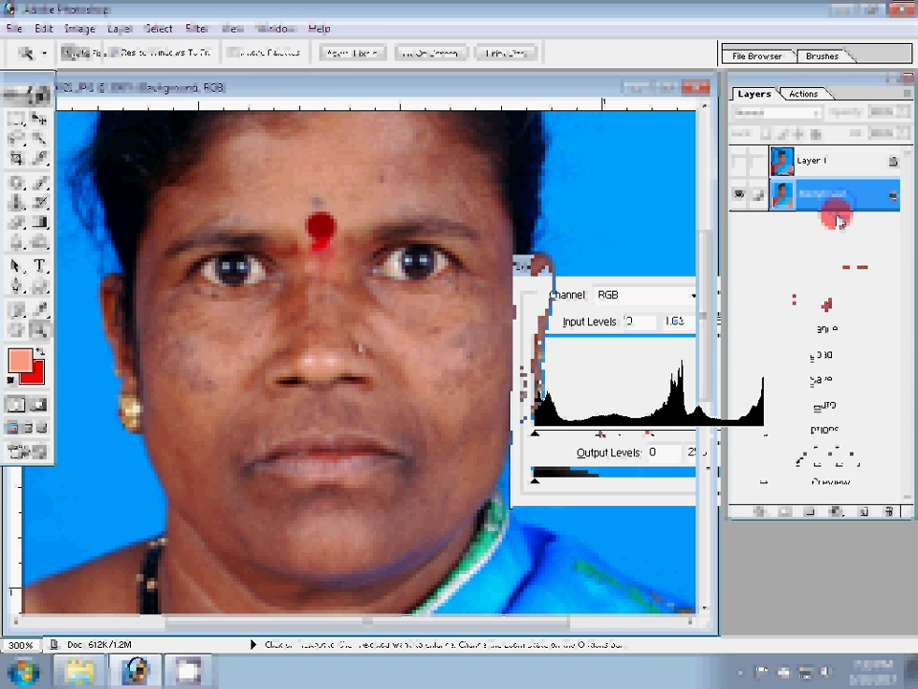
key(Return)
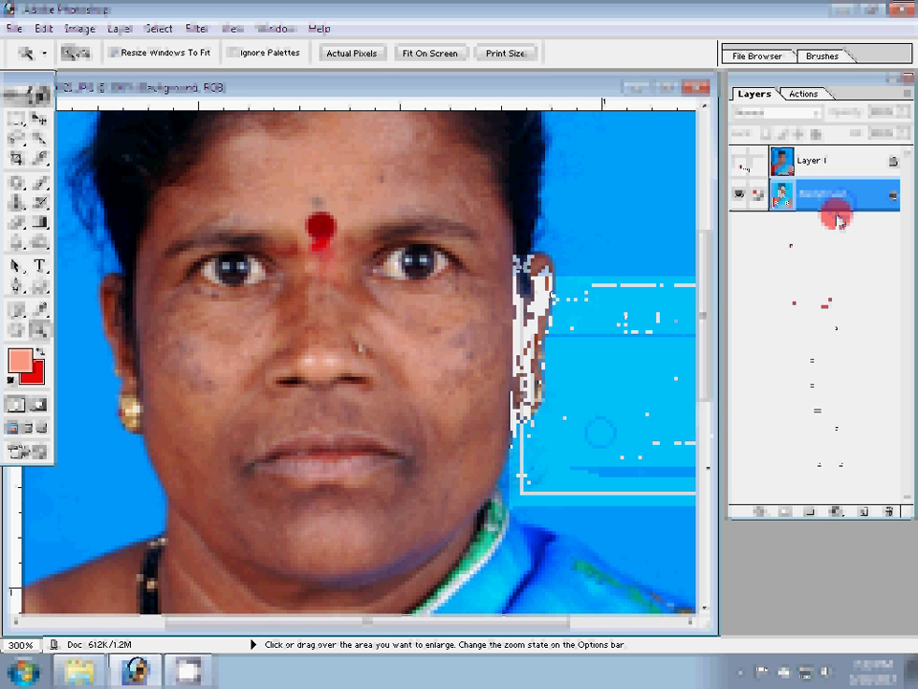
key(alt+t)
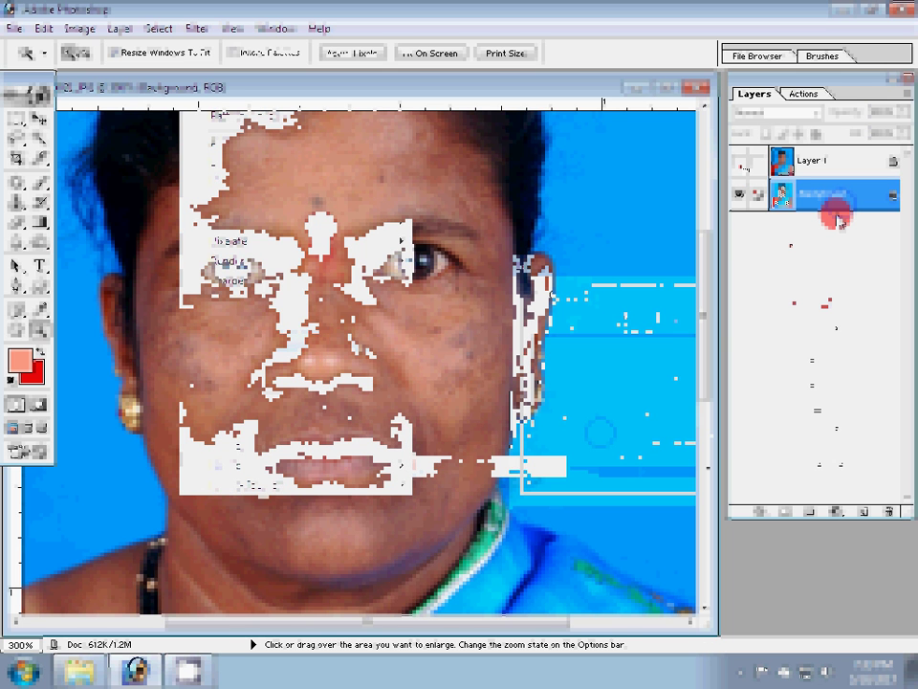
key(Return)
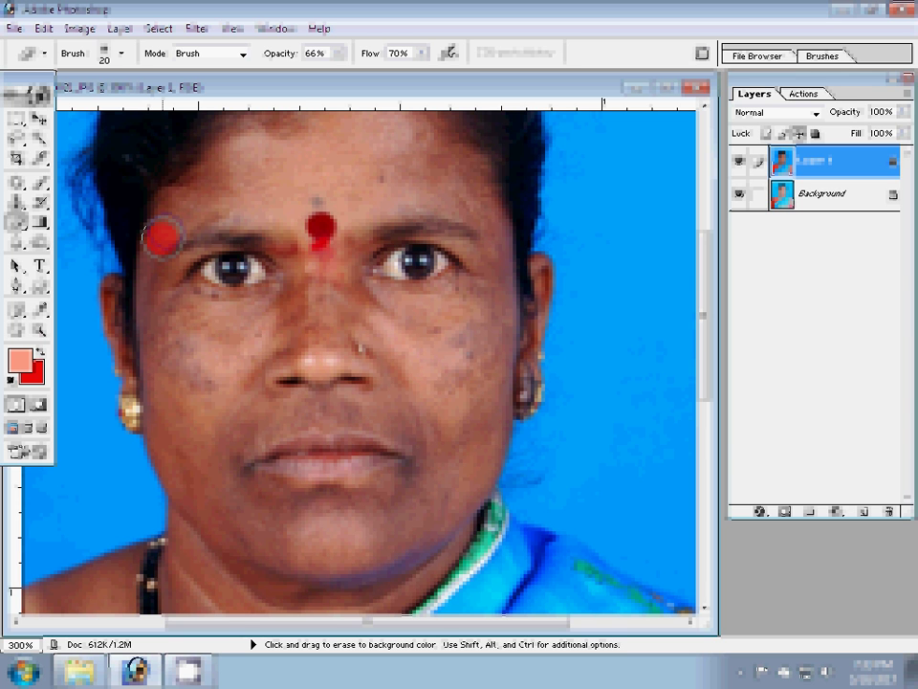
Set the Eraser flow to 60% and erase skin areas on Layer 1 before flattening
right_click(163, 238)
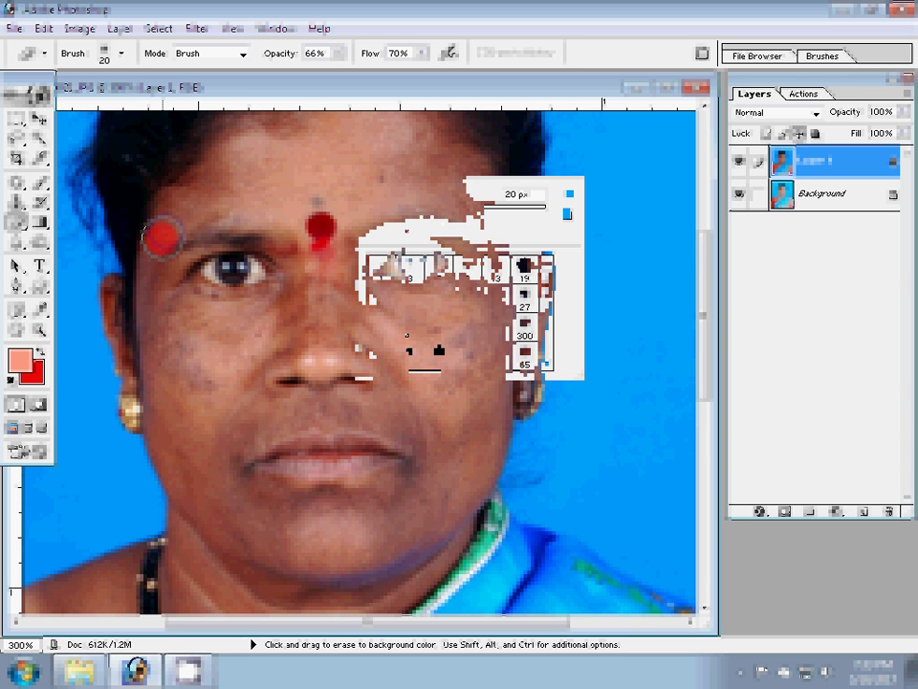
key(Escape)
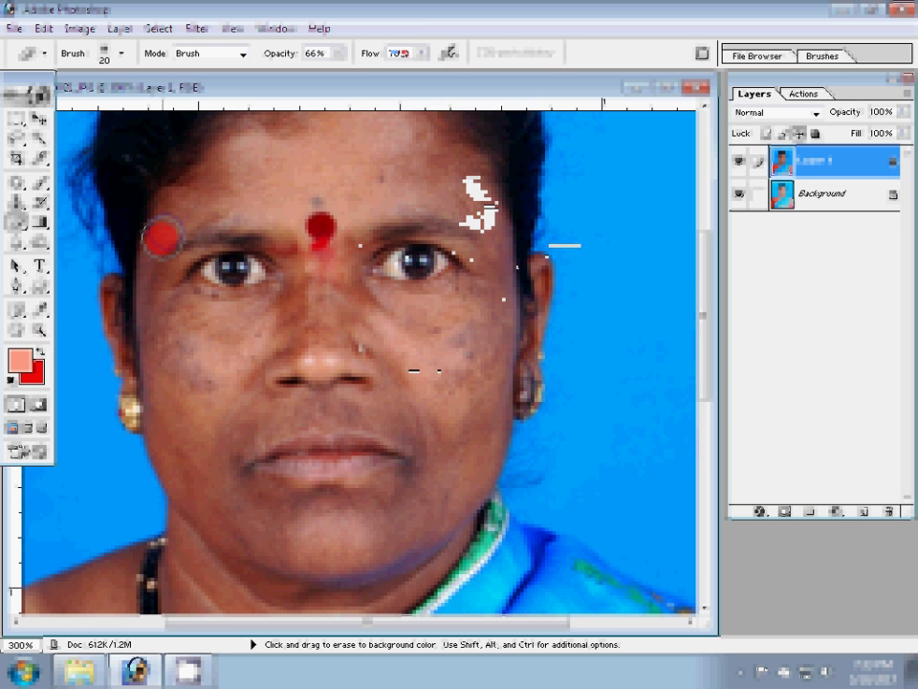
key(shift+6)
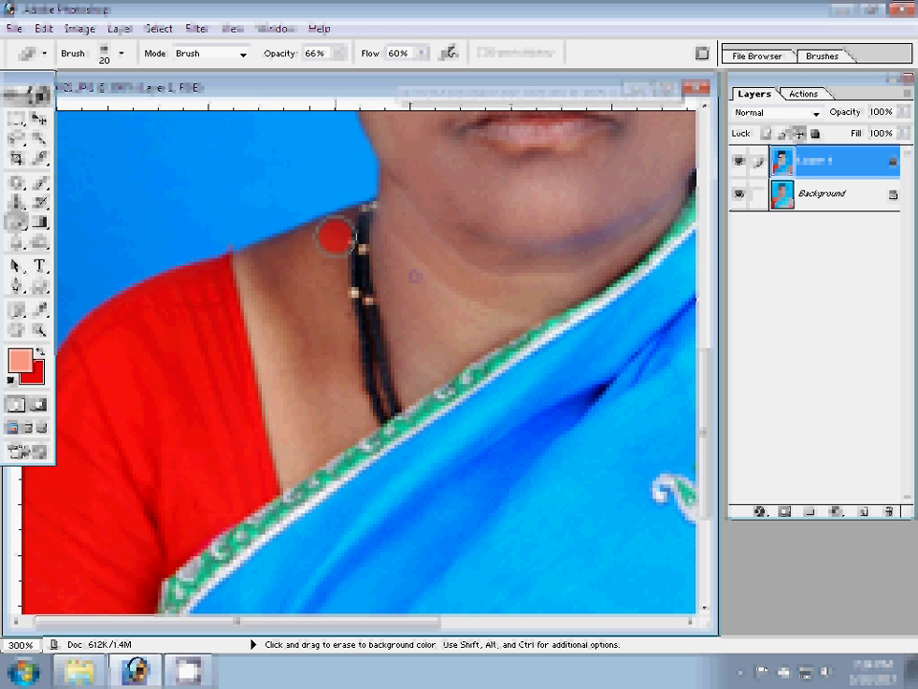
key(z)
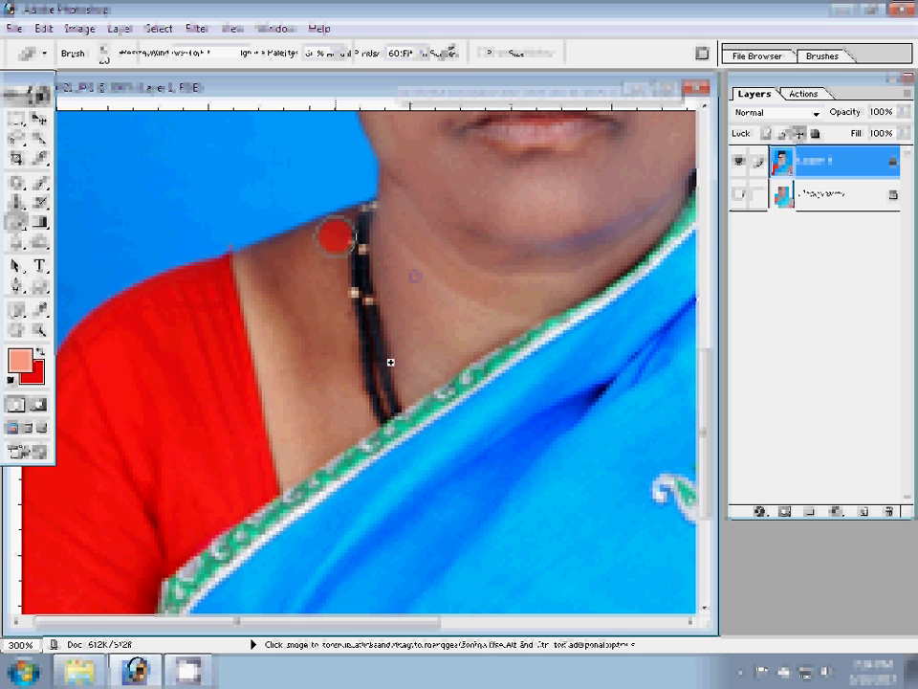
right_click(393, 373)
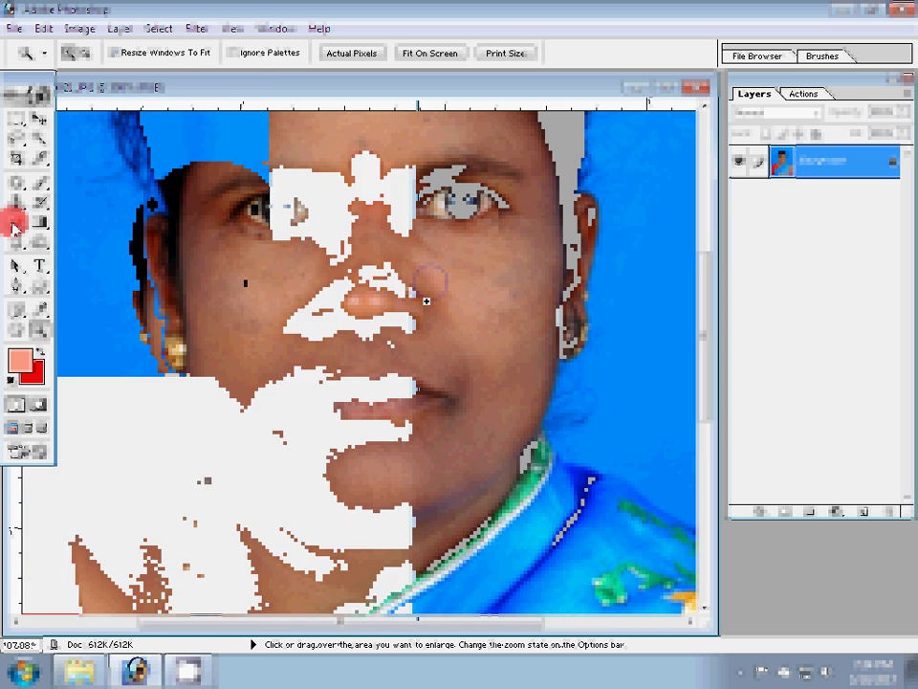
Duplicate the flattened portrait into a new copy document
right_click(266, 88)
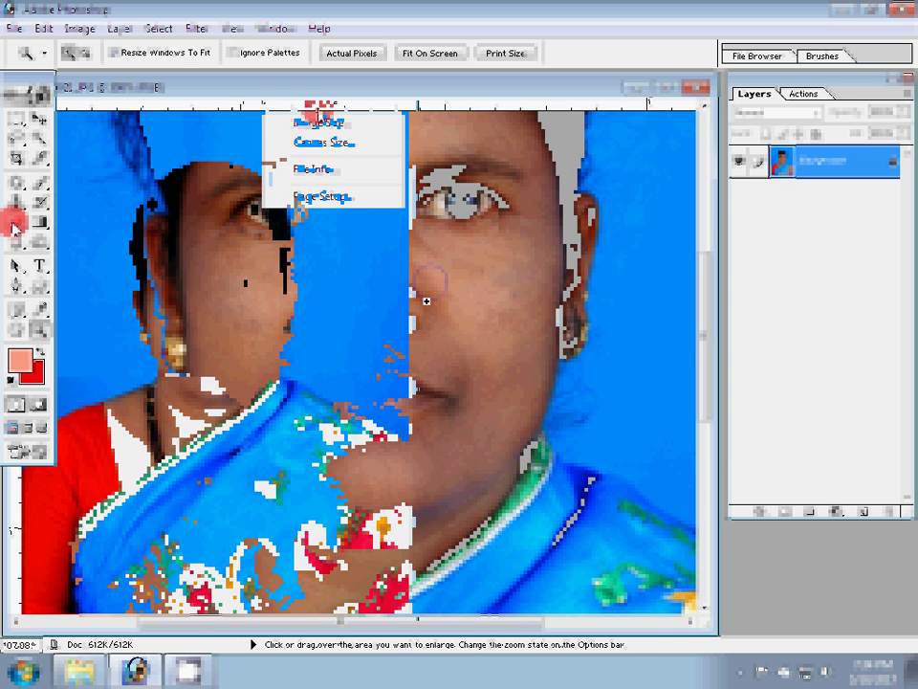
click(306, 116)
click(603, 319)
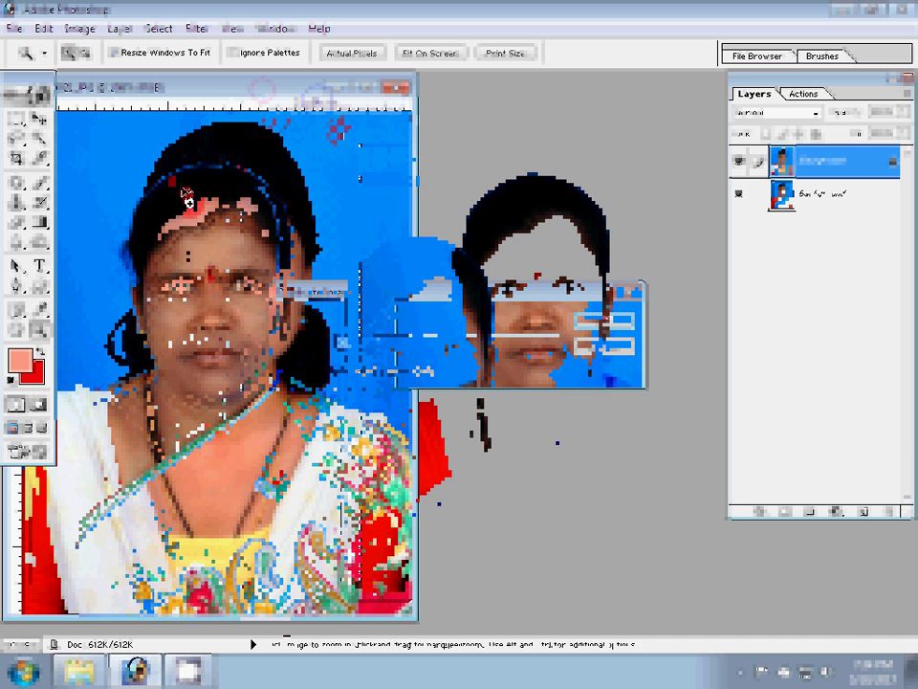
Close the original photo without saving and show the Actions panel
key(ctrl+w)
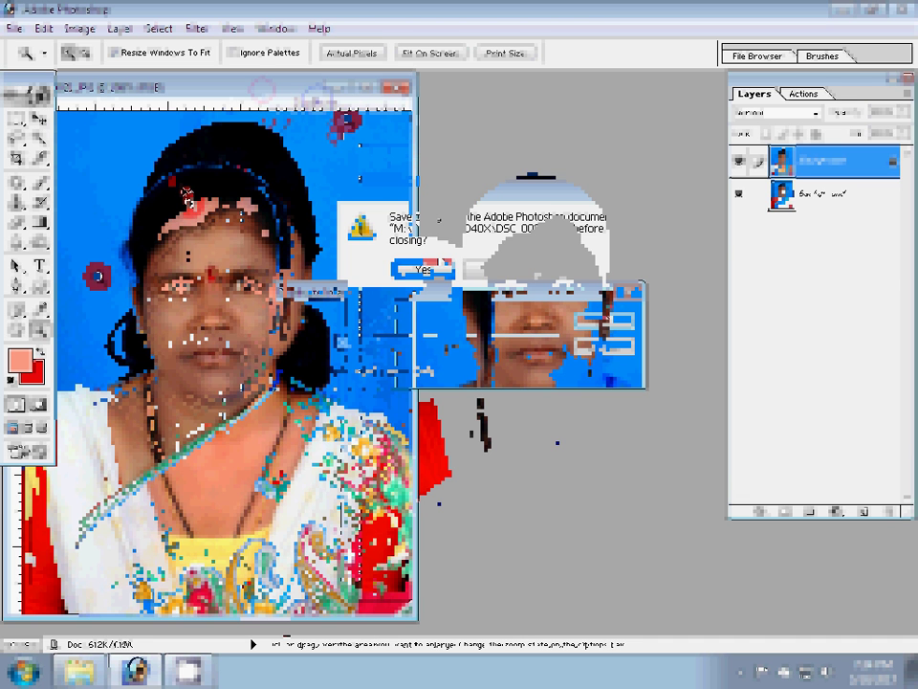
key(n)
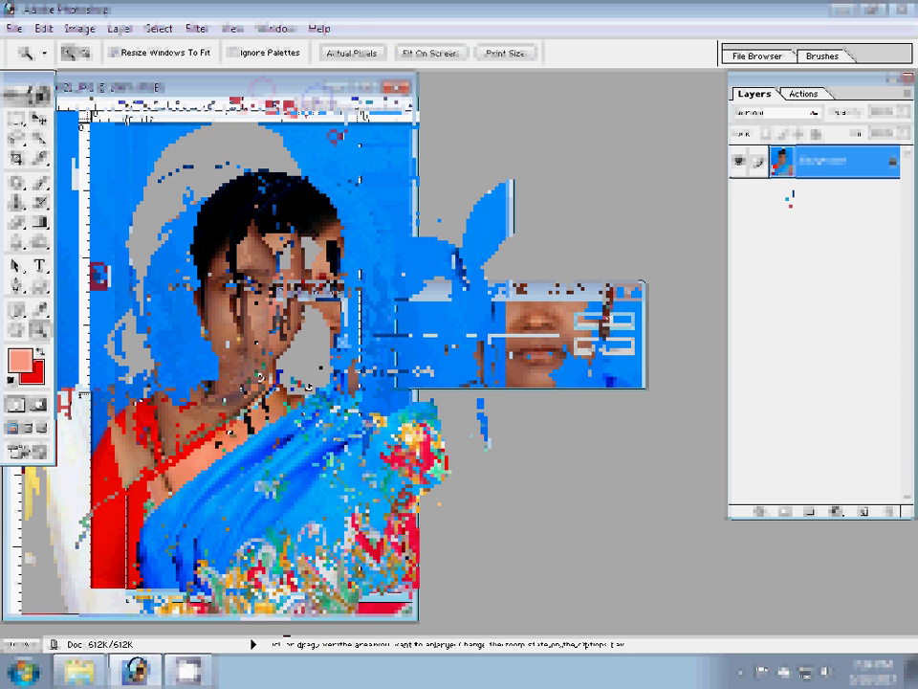
click(808, 95)
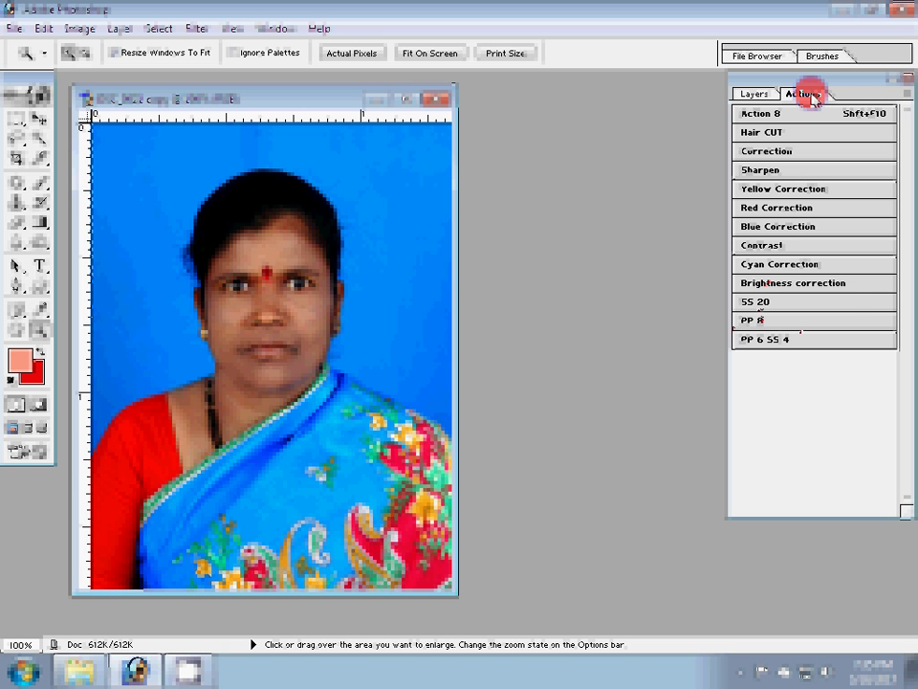
Run the SS 20 action to create a white 300-resolution sheet, editing its height value
click(844, 308)
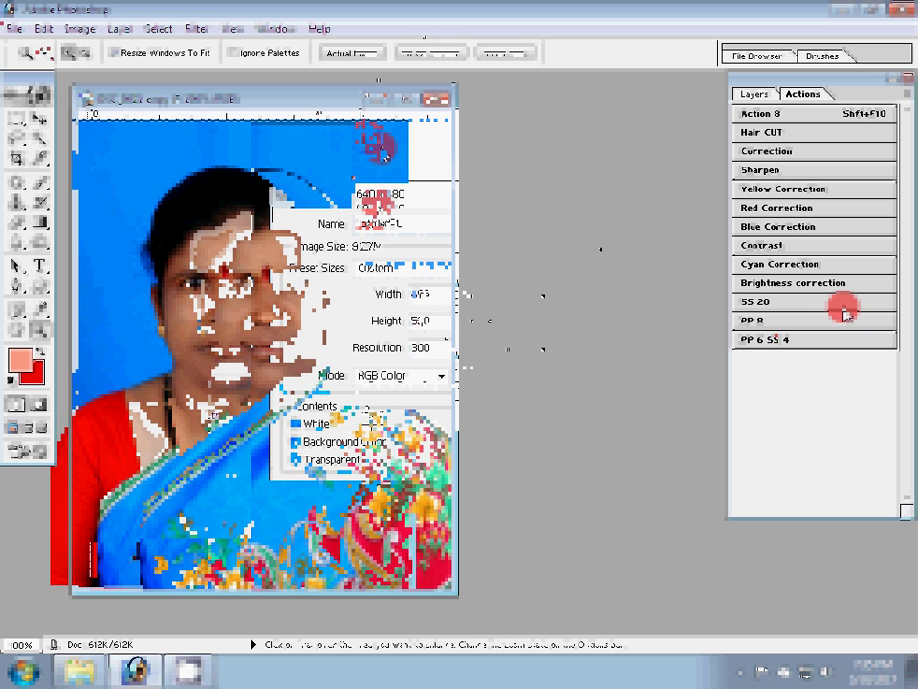
double_click(389, 322)
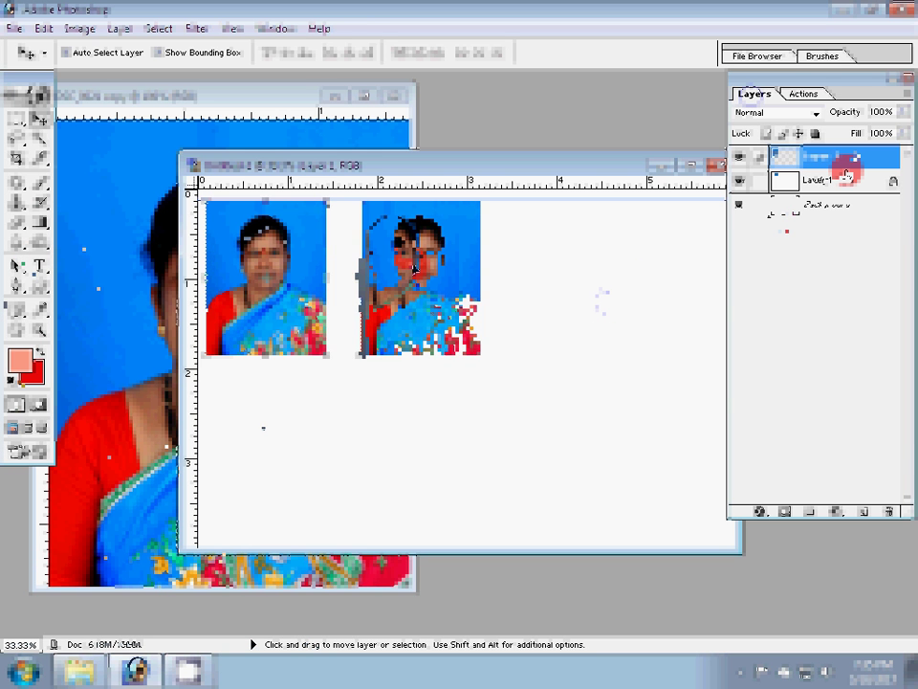
Arrange the photo copies into a top row of four and a lower row of three
mouse_move(393, 260)
mouse_down()
mouse_move(385, 262)
mouse_move(499, 287)
mouse_up()
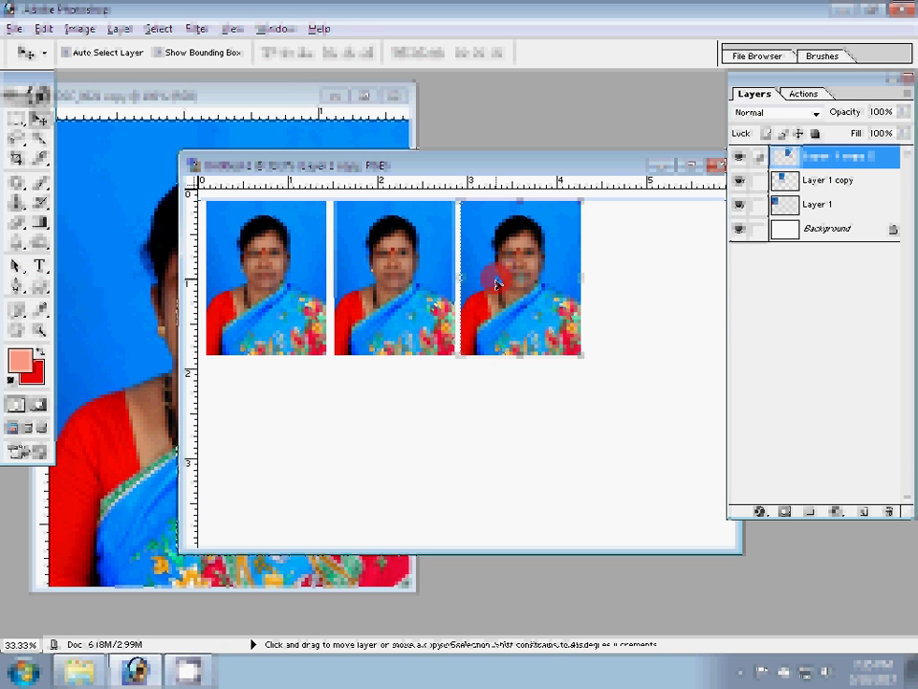
drag(498, 284, 613, 289)
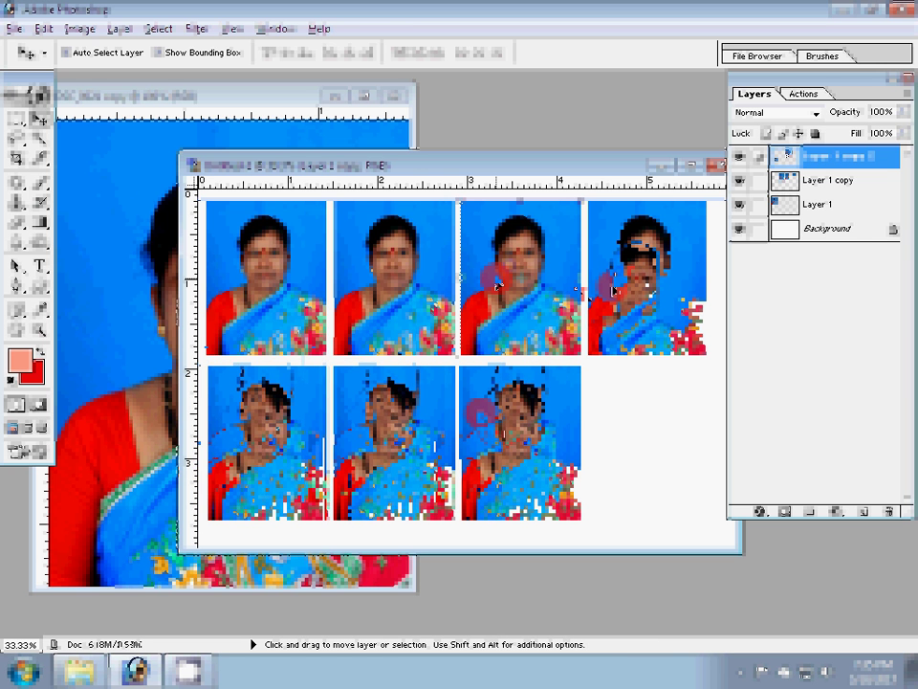
key(ctrl+alt+0)
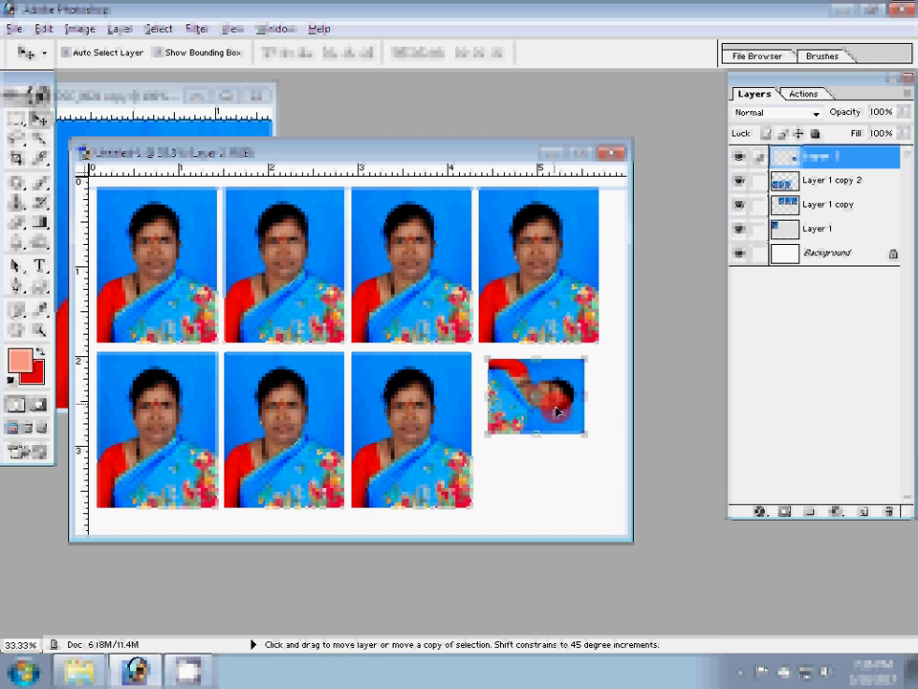
drag(561, 402, 562, 452)
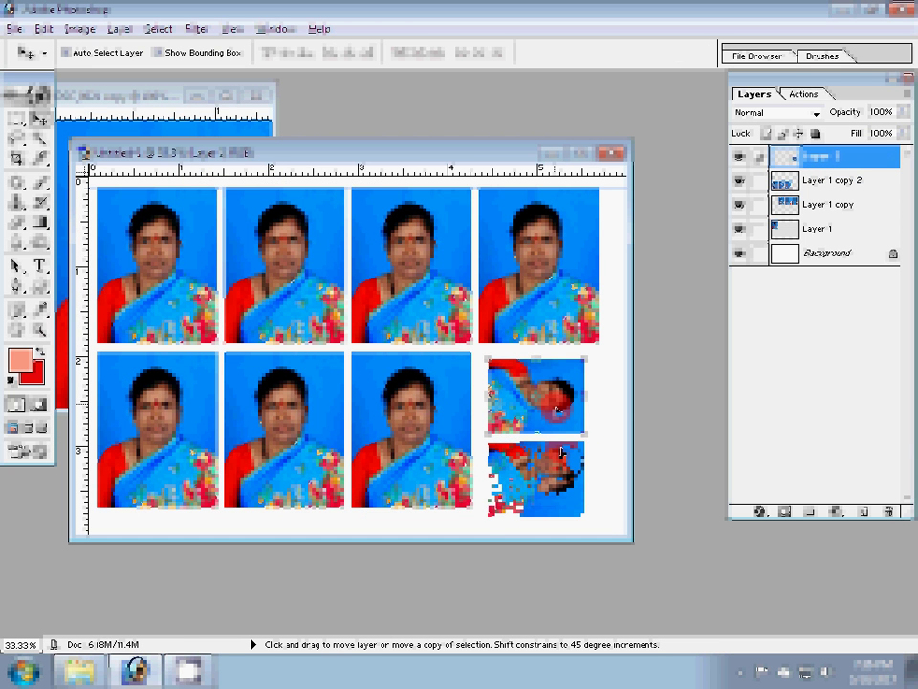